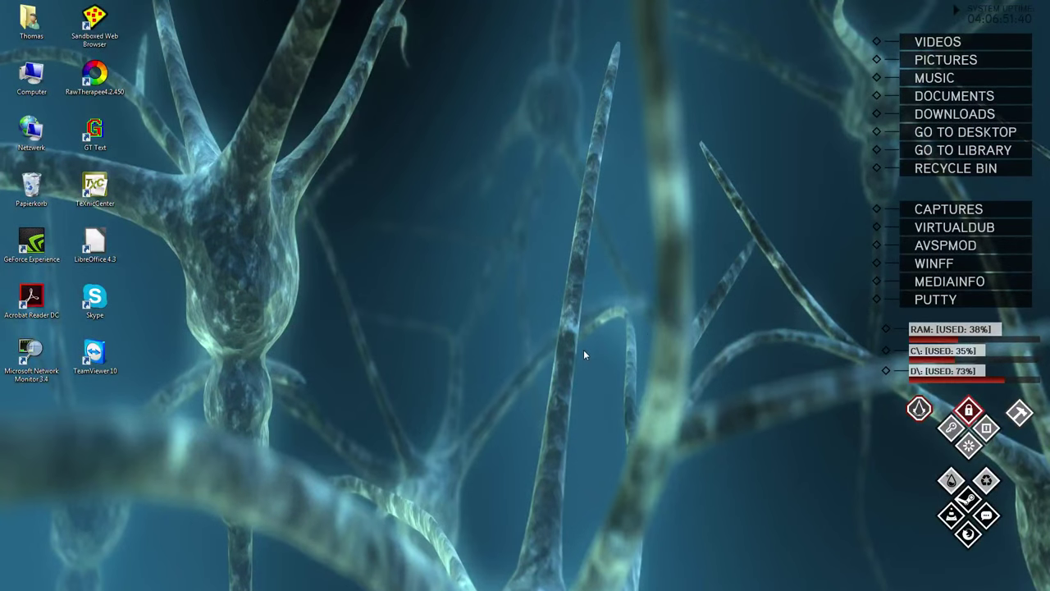
Allow VirtualDub past the security warning and start Capture AVI mode
click(914, 236)
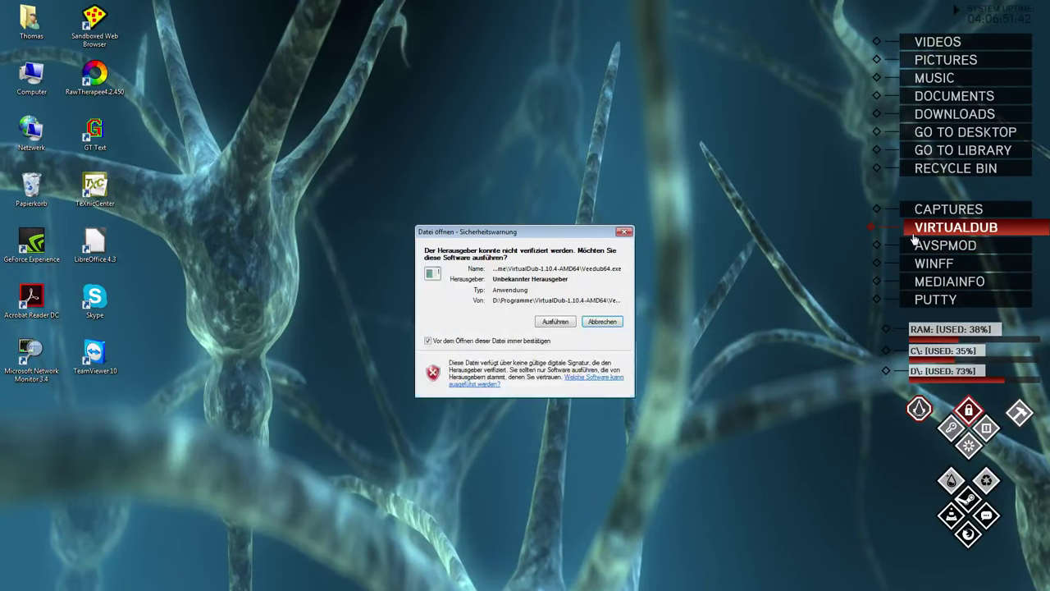
click(570, 321)
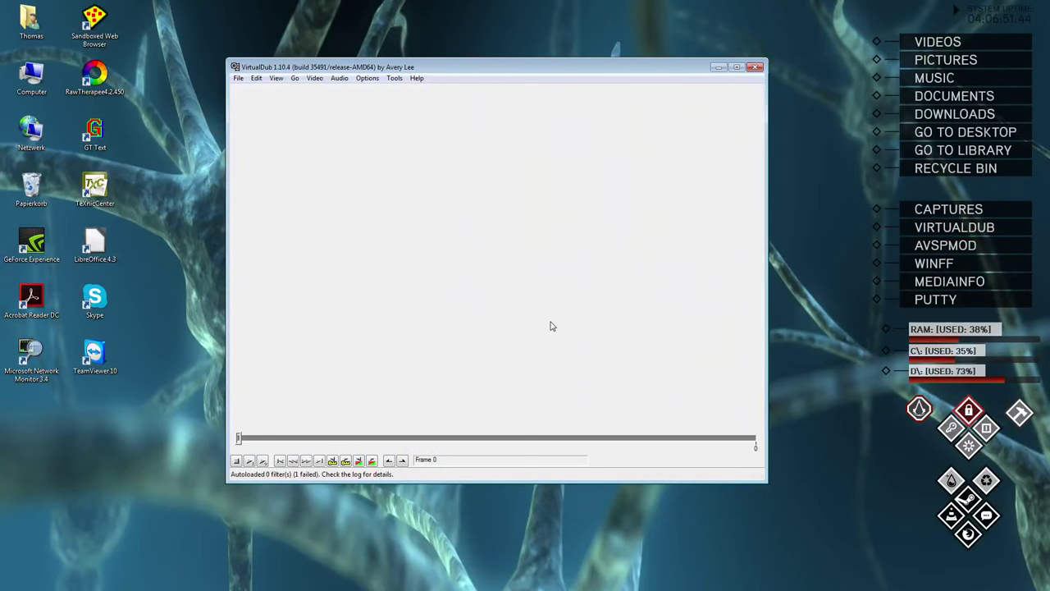
click(238, 79)
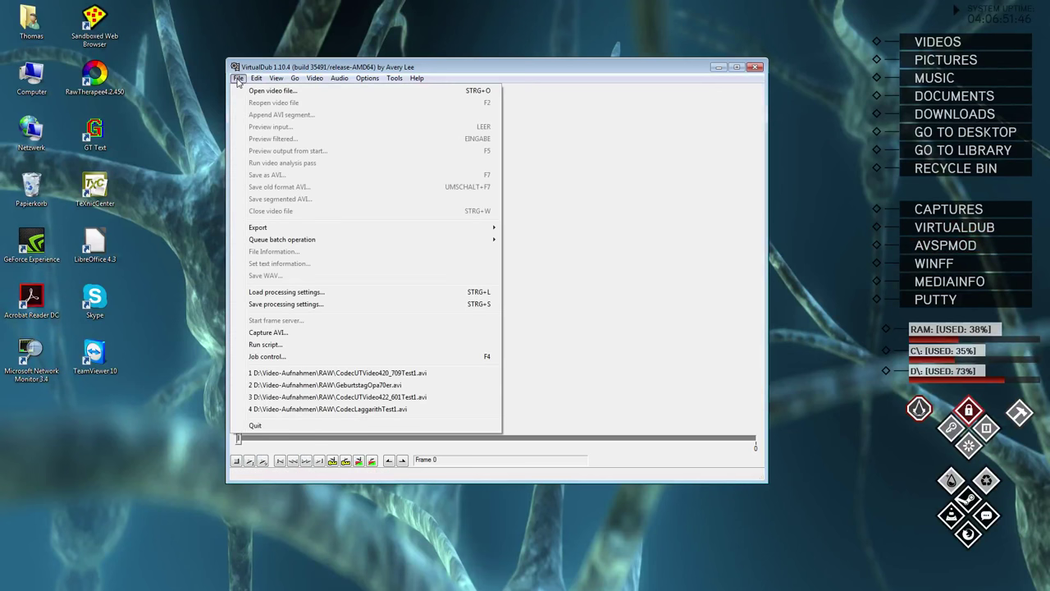
click(261, 333)
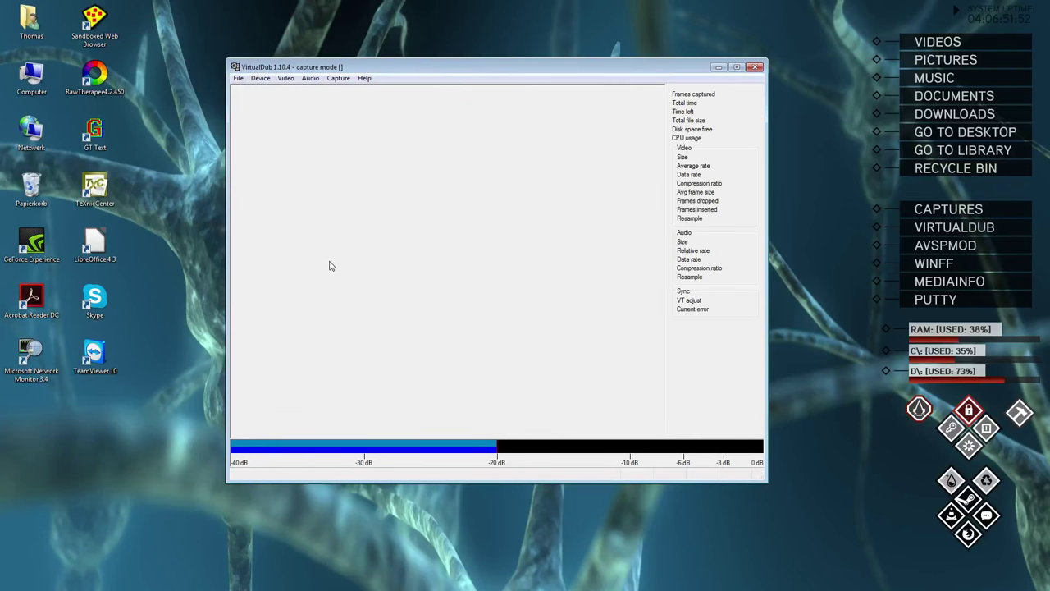
Set the capture file to TutTest1.avi in the RAW folder, overwriting the existing file
click(238, 80)
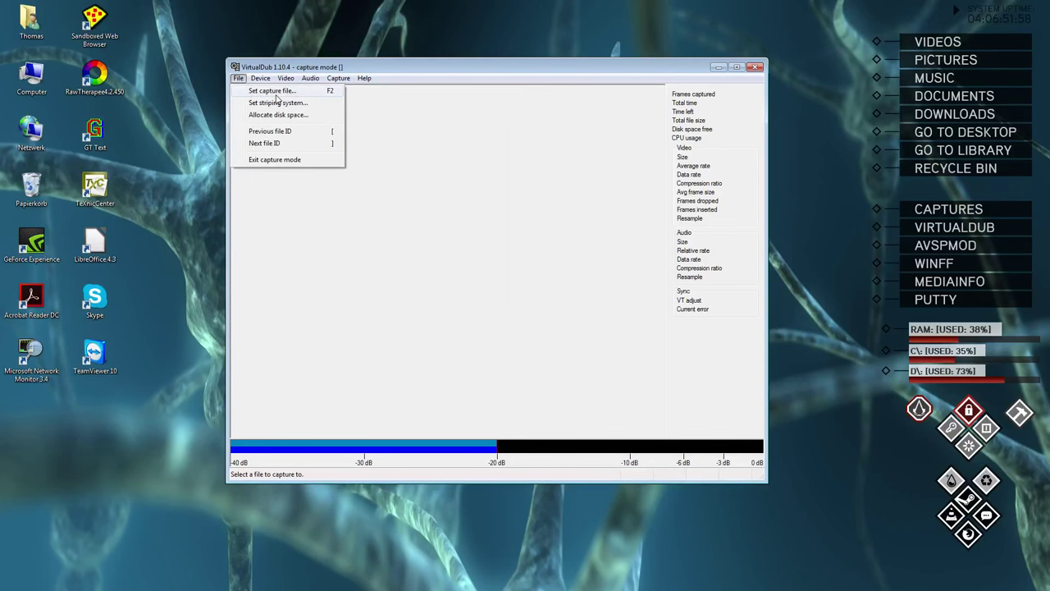
click(275, 92)
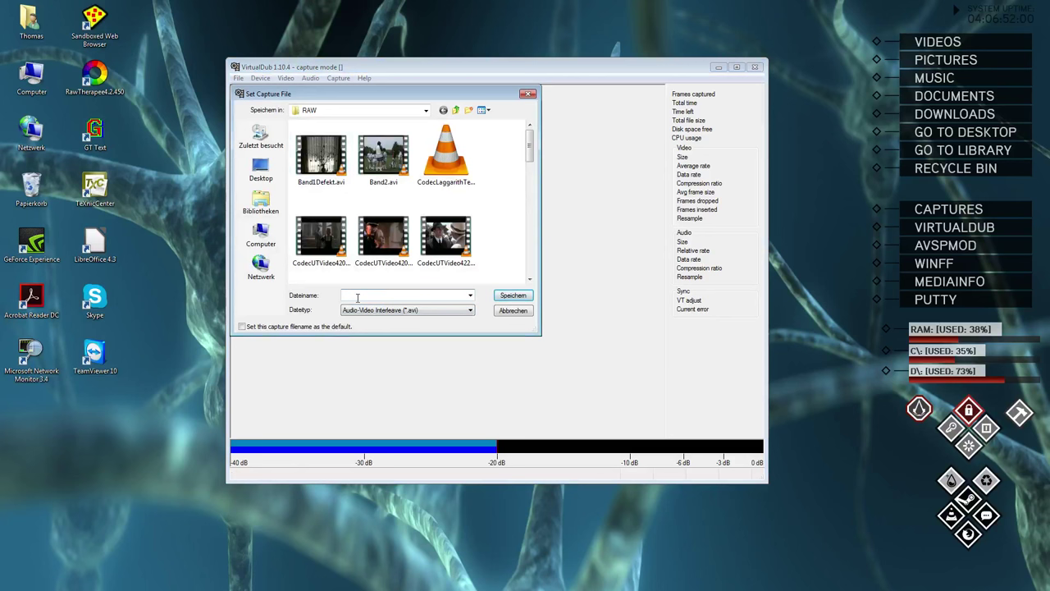
text(TUT)
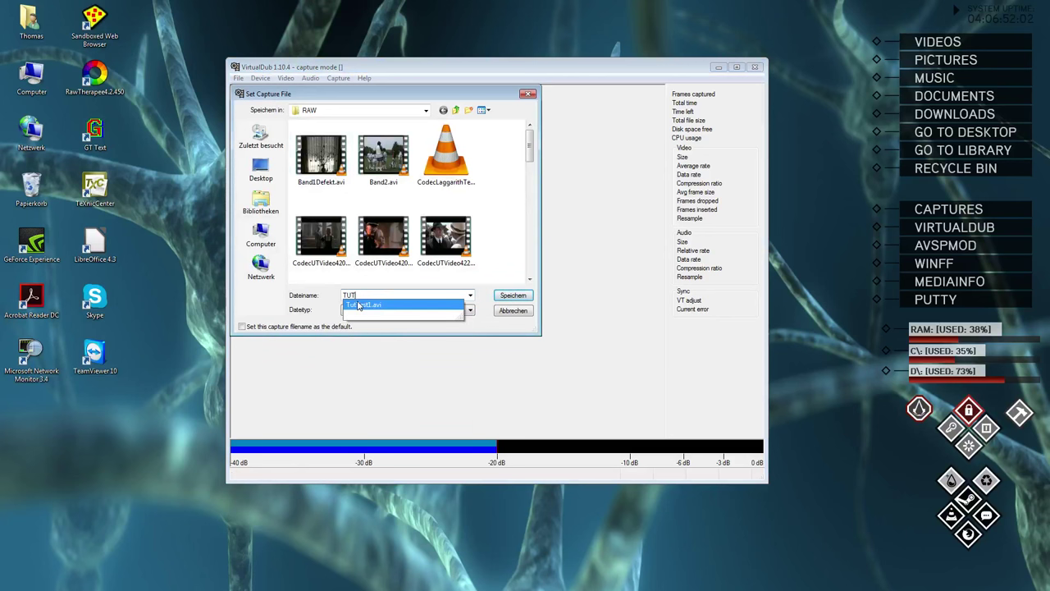
click(358, 305)
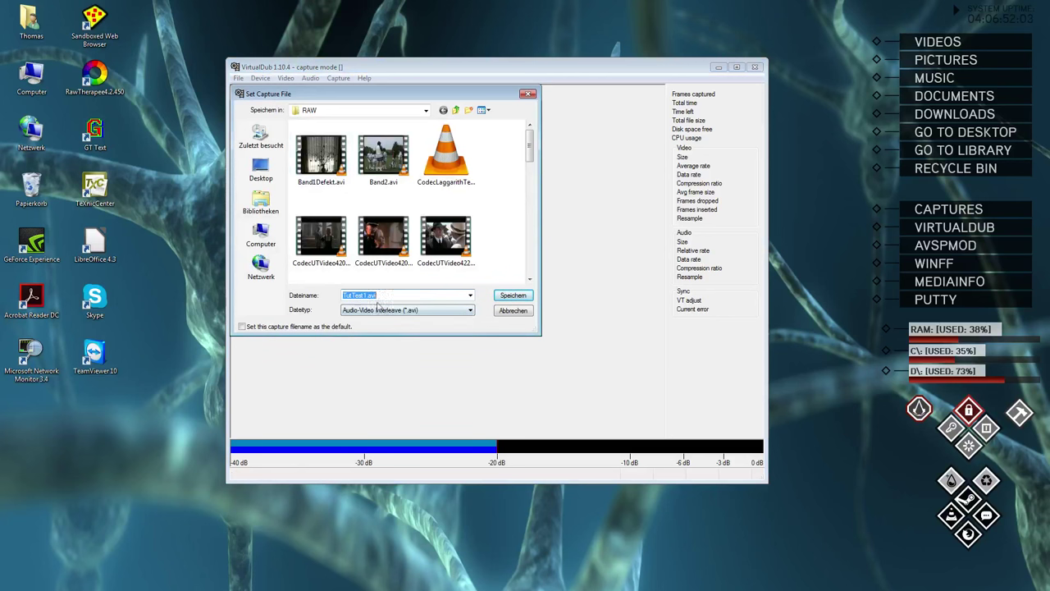
click(512, 297)
click(560, 320)
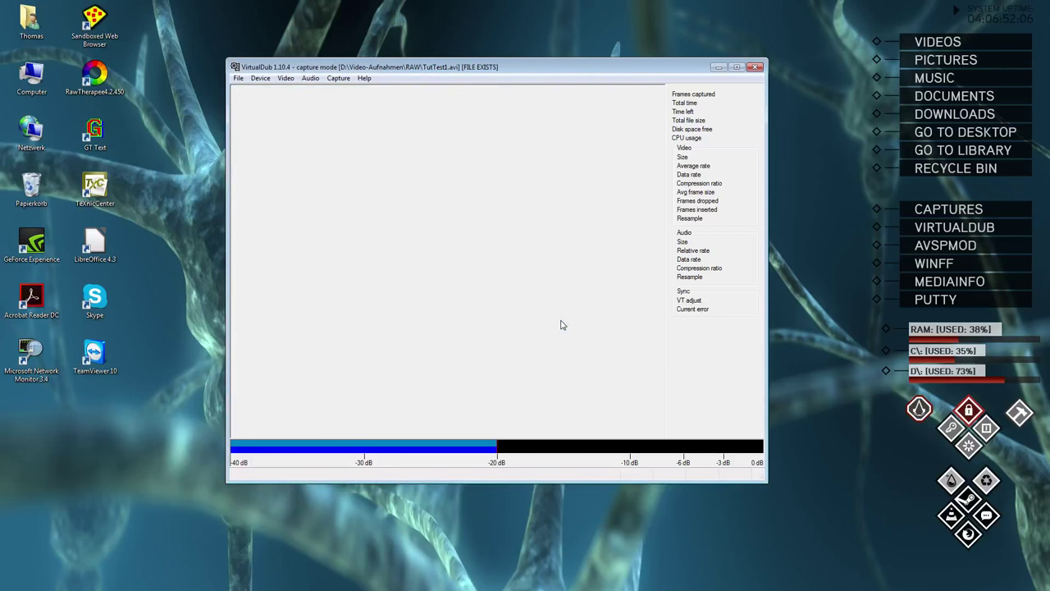
Select the 713x BDA Analog Capture device and set the video source to S-Video
click(260, 78)
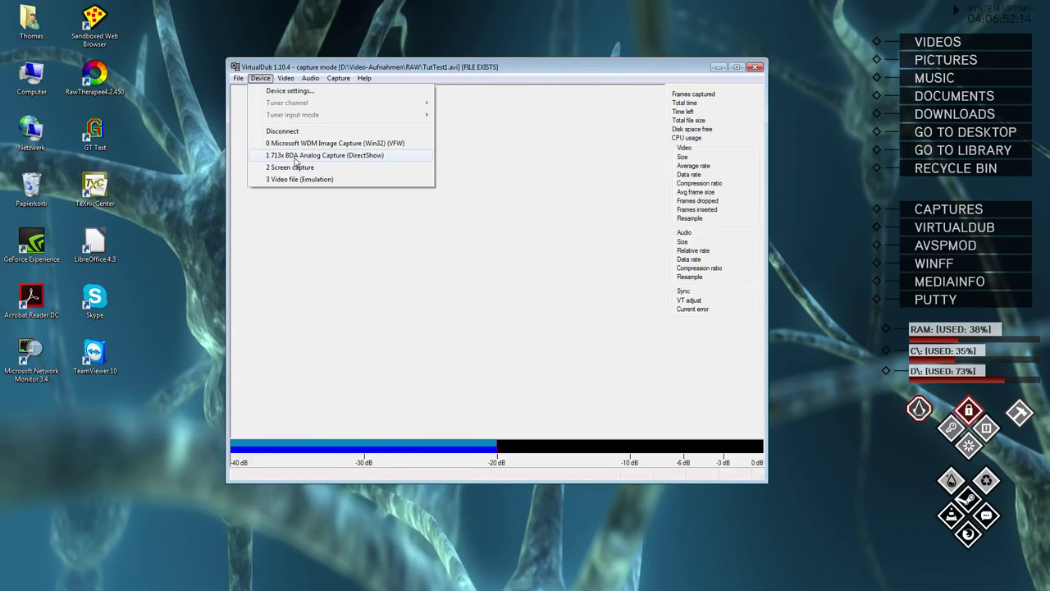
click(296, 156)
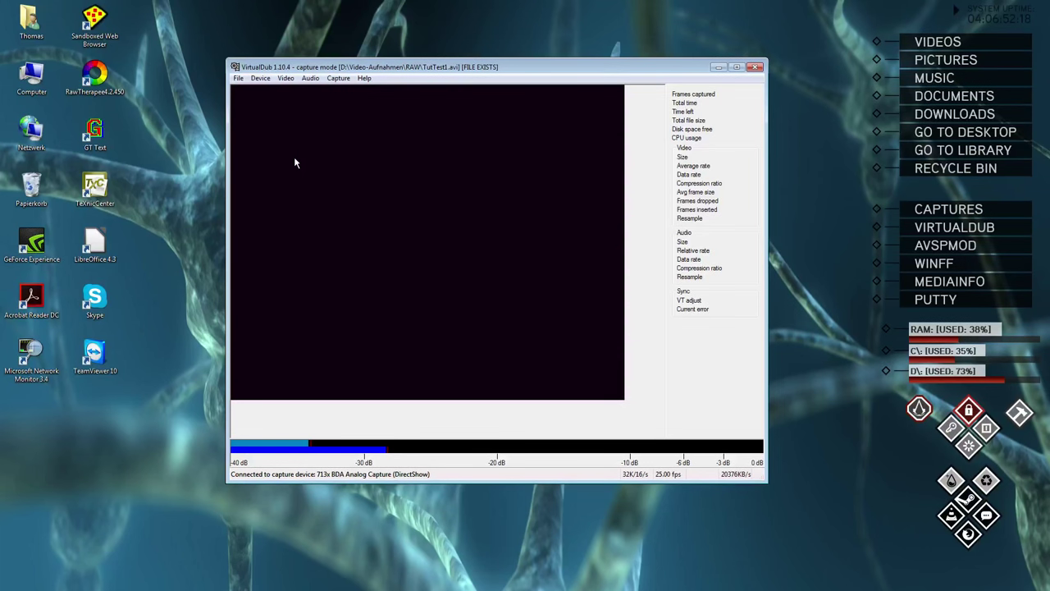
click(285, 79)
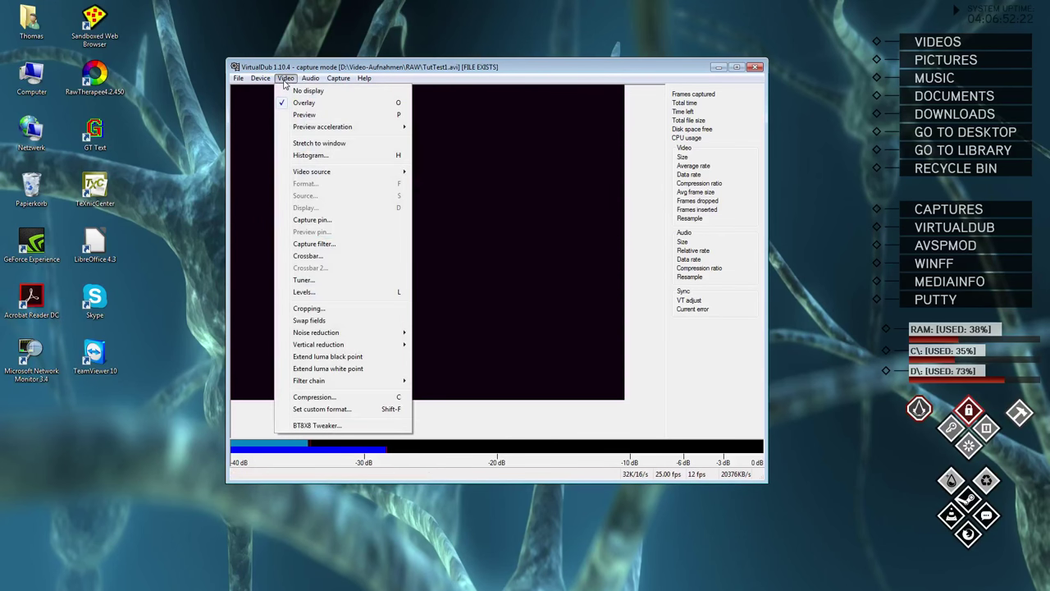
mouse_move(312, 172)
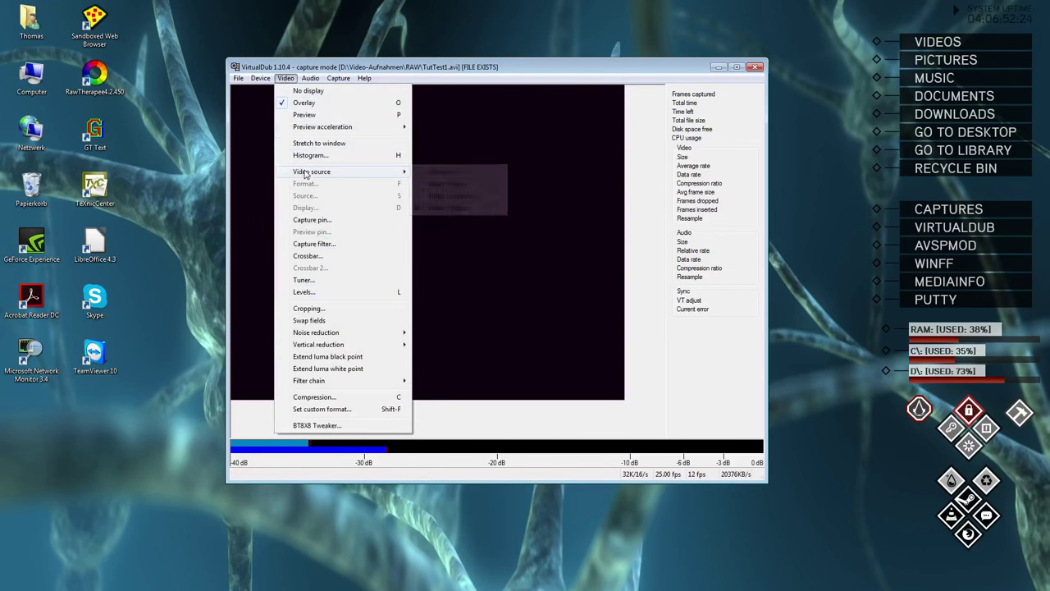
click(456, 210)
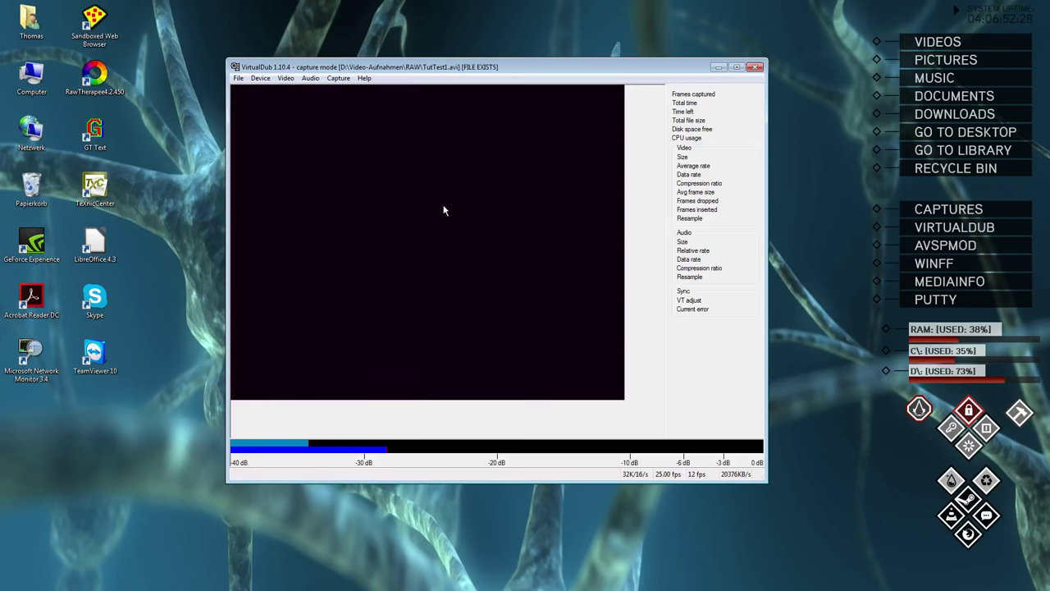
In the capture filter properties, change Videostandard from SECAM_K1 to PAL_B and apply
click(286, 80)
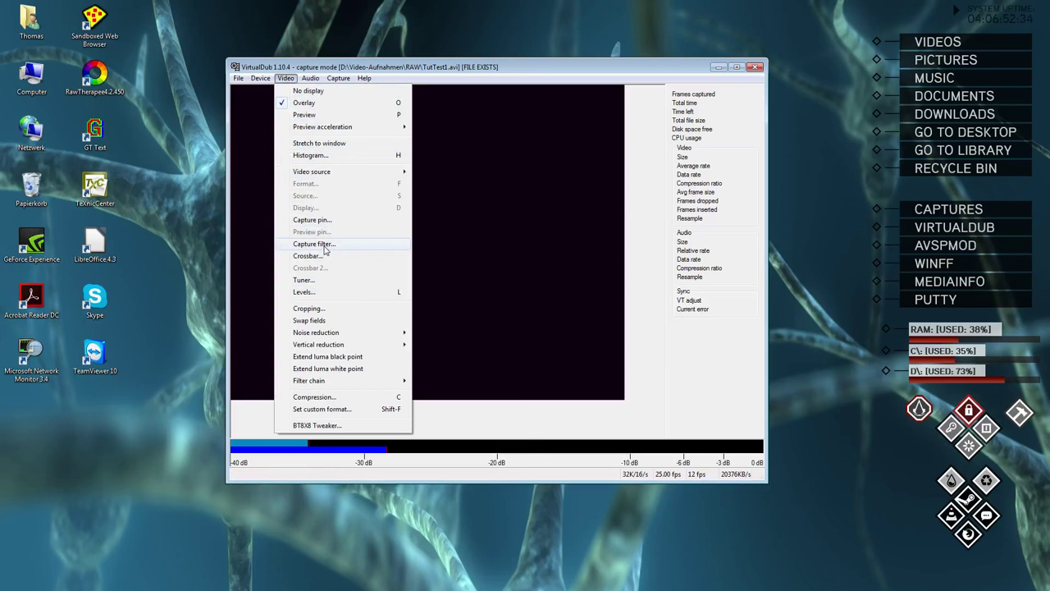
click(327, 250)
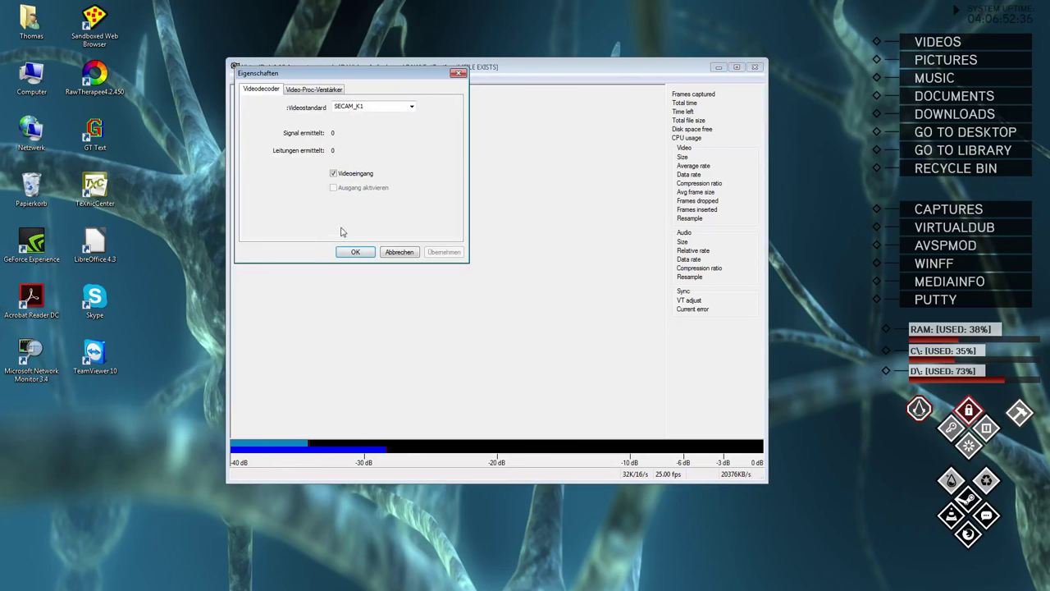
click(409, 110)
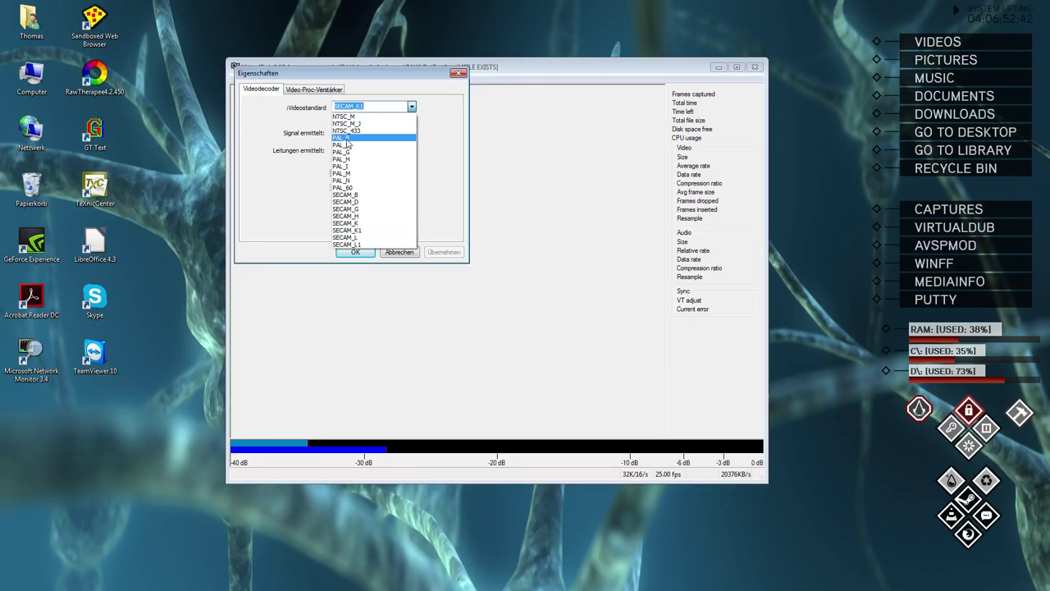
click(347, 140)
click(442, 253)
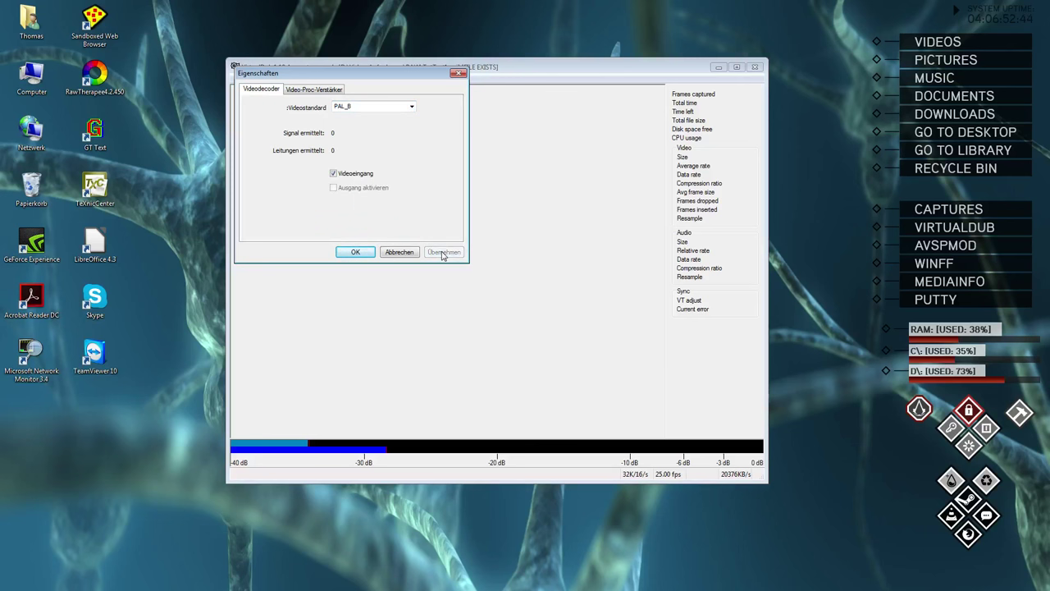
click(353, 253)
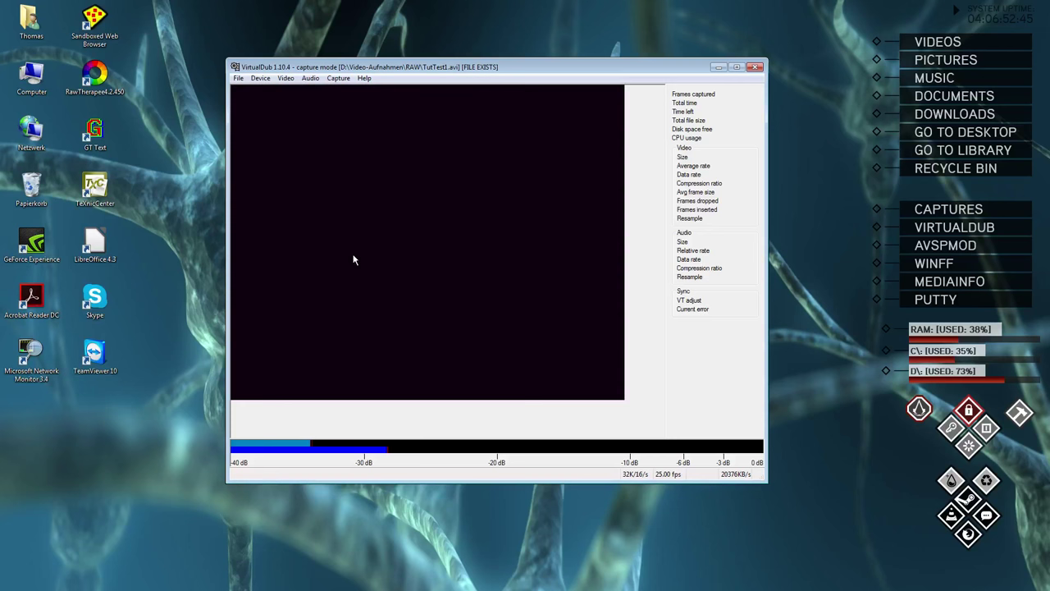
Select Lagarith Lossless Codec for video compression and set its mode to YV12
click(286, 77)
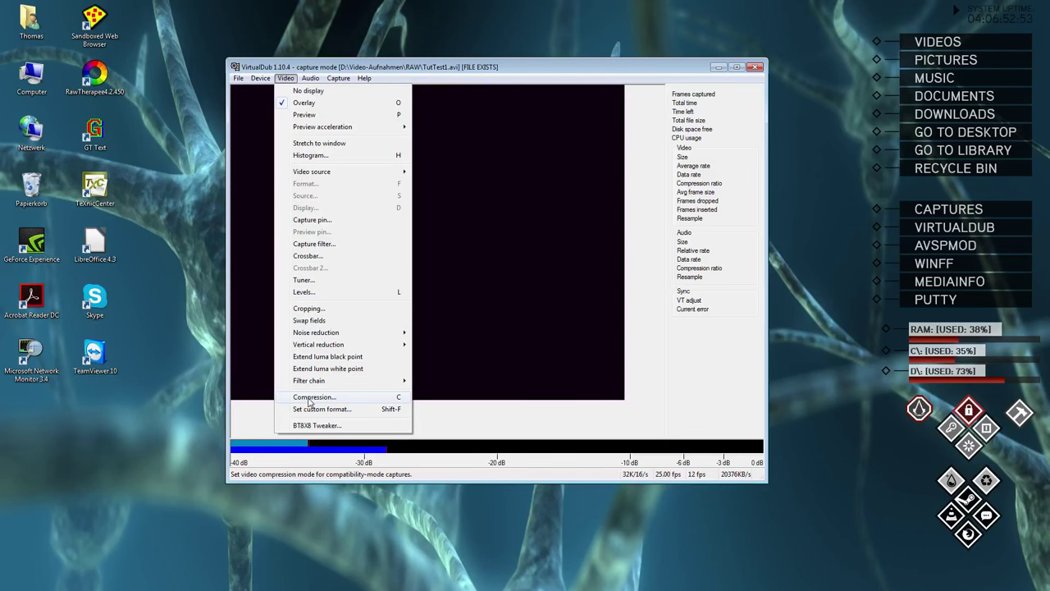
click(310, 399)
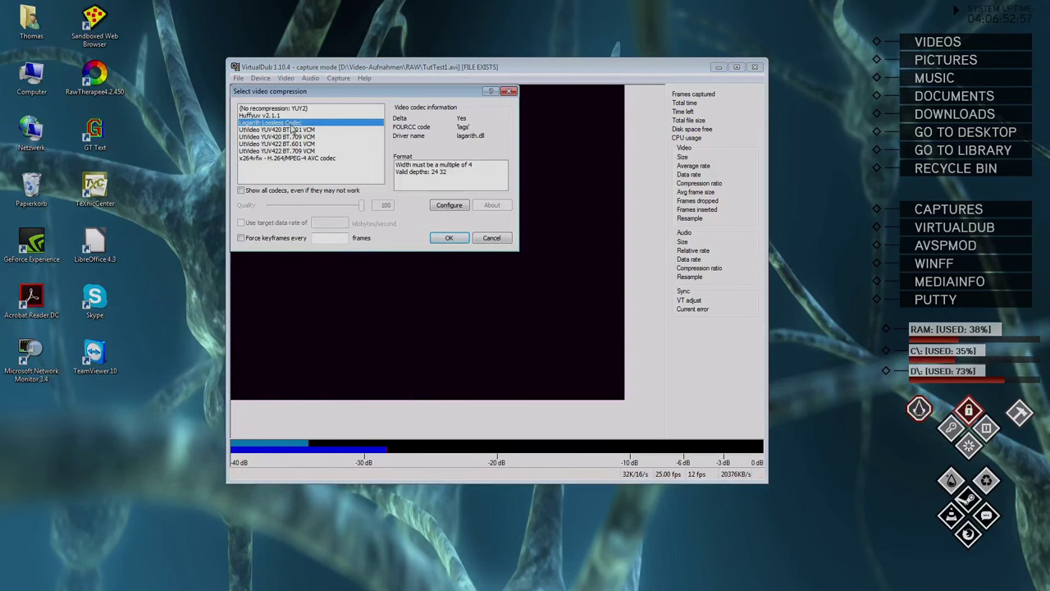
click(450, 210)
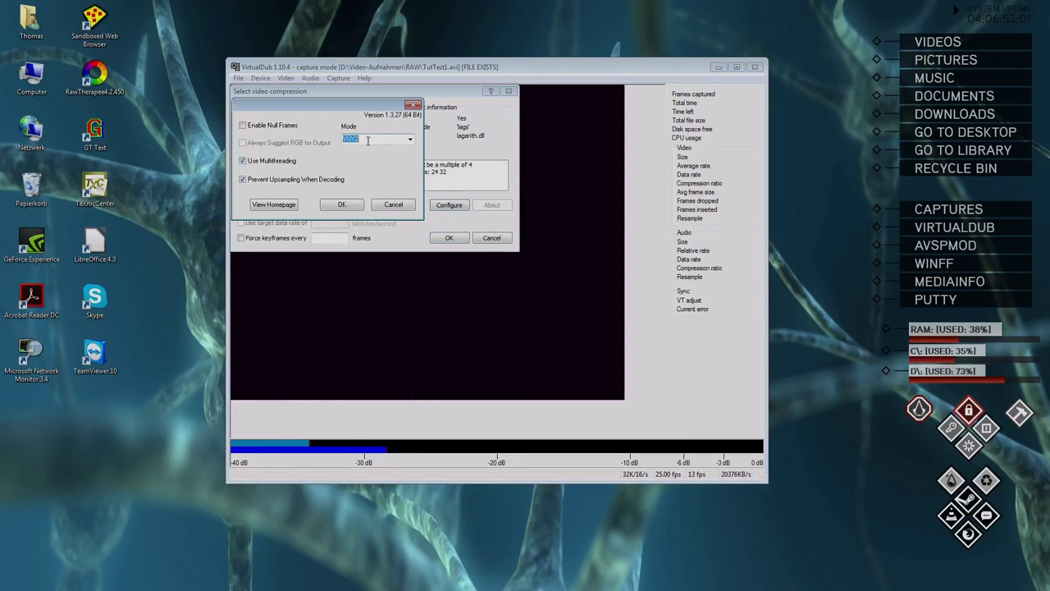
click(409, 139)
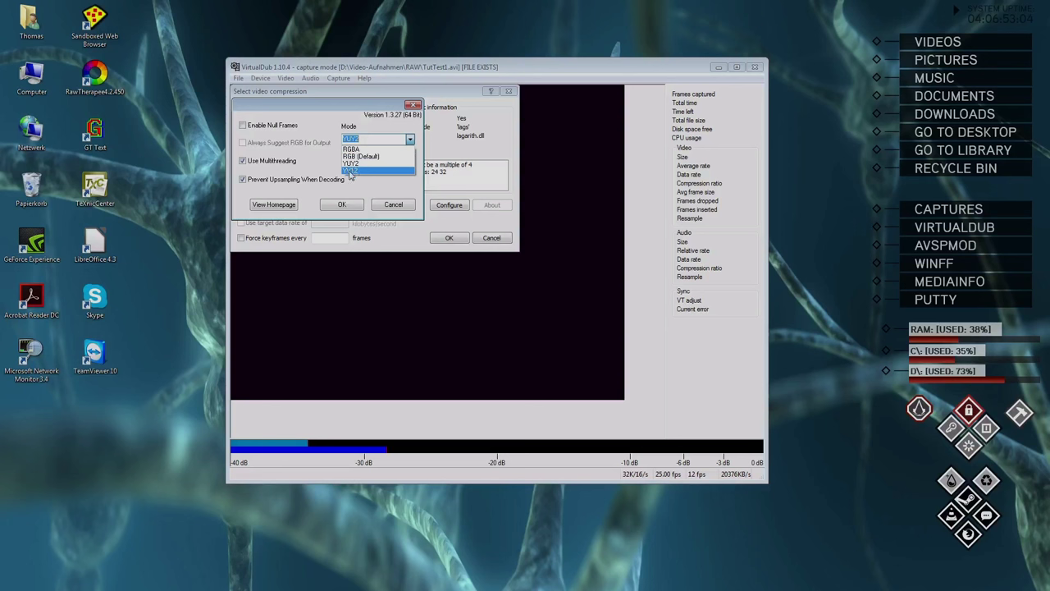
click(350, 171)
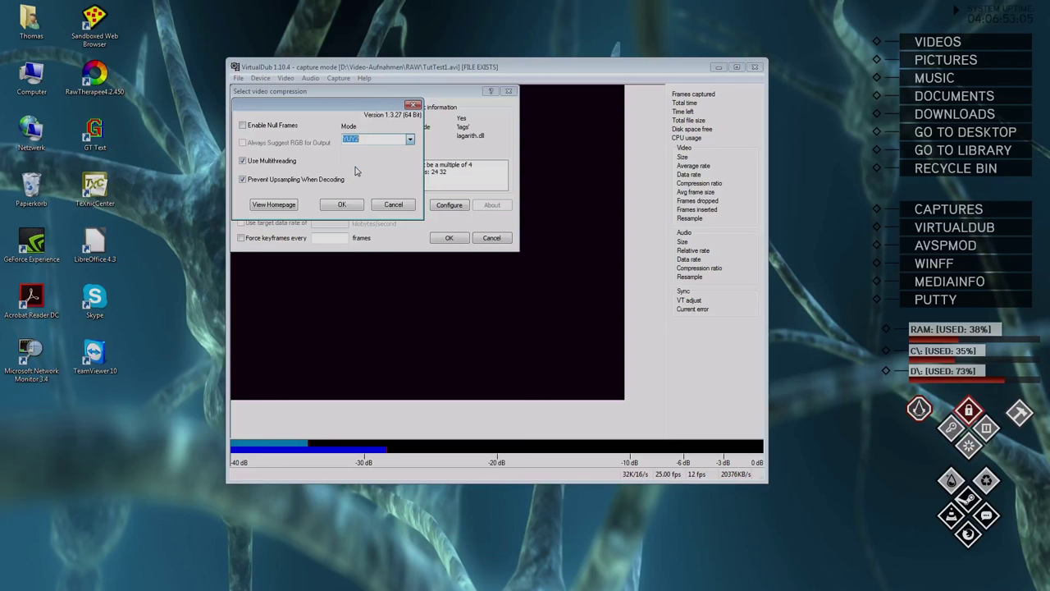
click(353, 208)
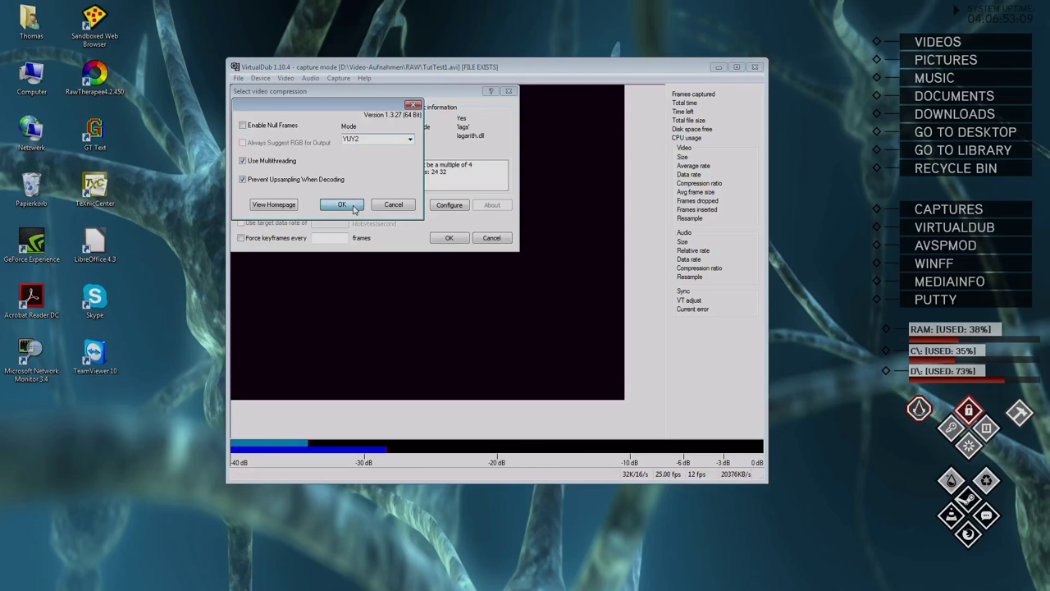
Confirm Lagarith compression, then set a custom 720 × 576 YUY2 capture format
click(444, 239)
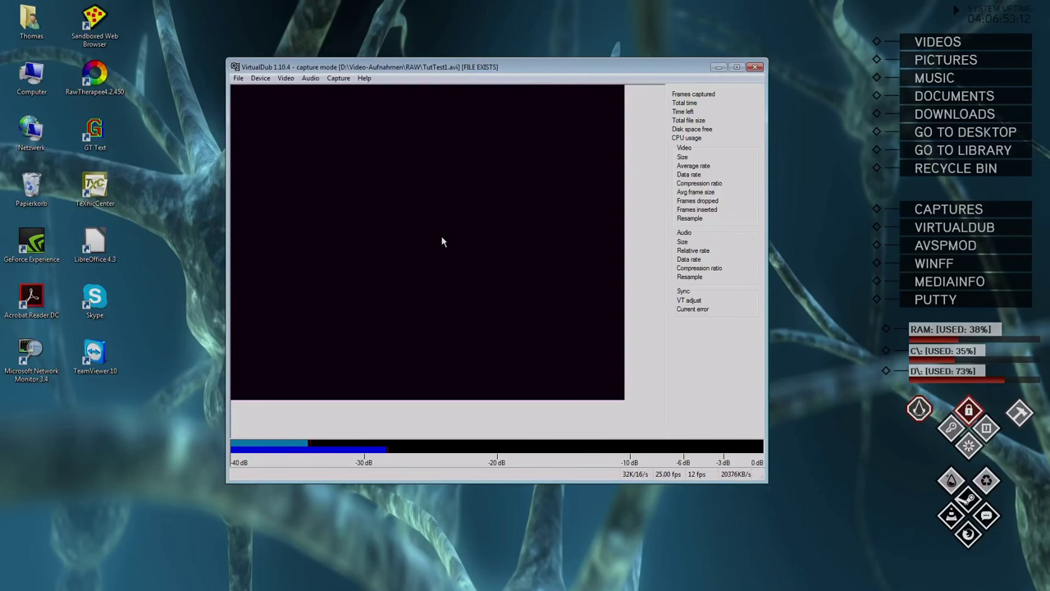
click(286, 78)
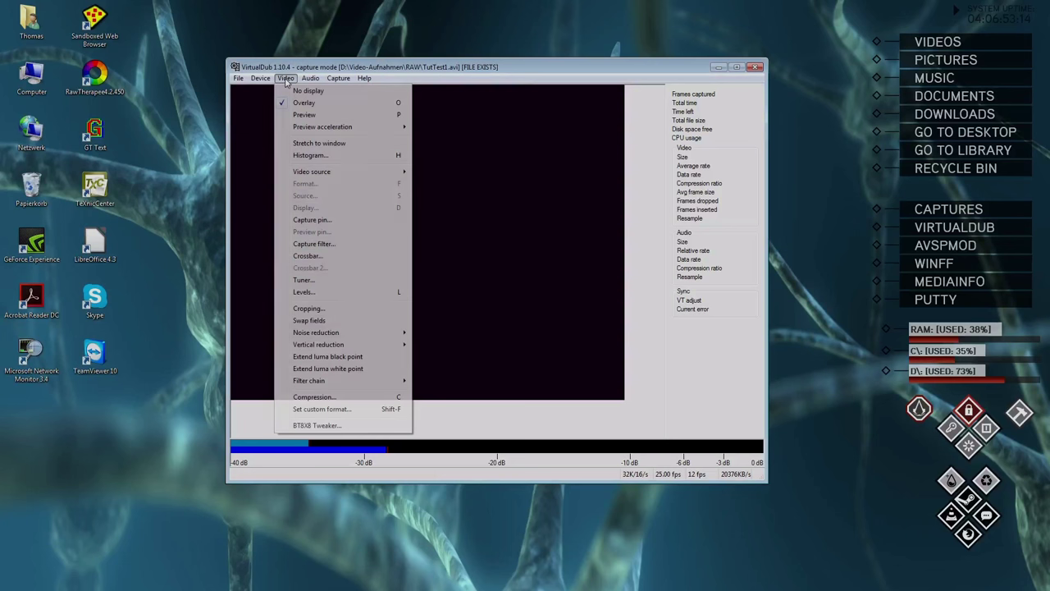
click(321, 412)
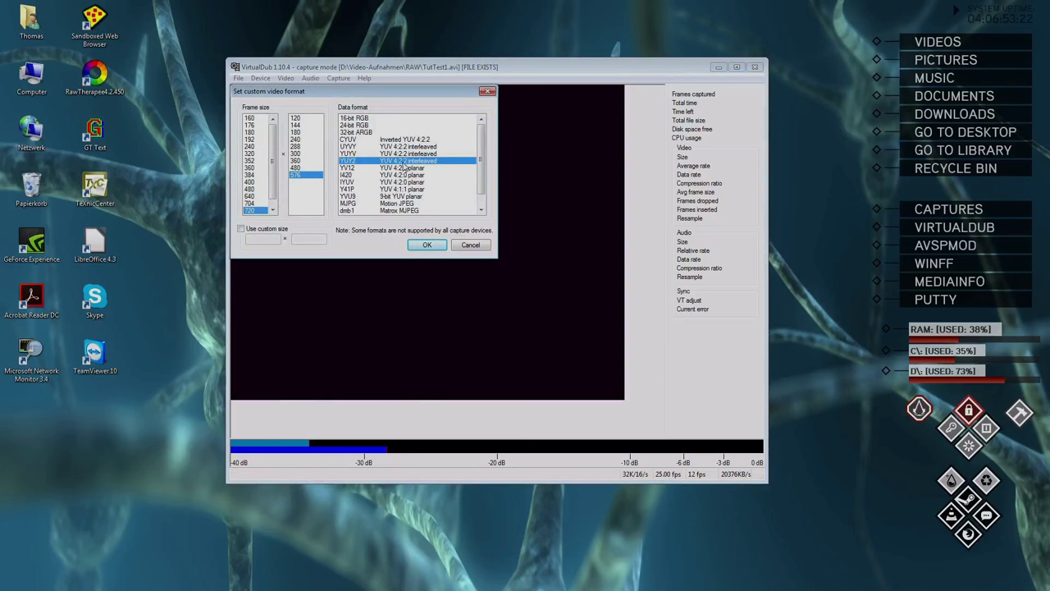
click(427, 245)
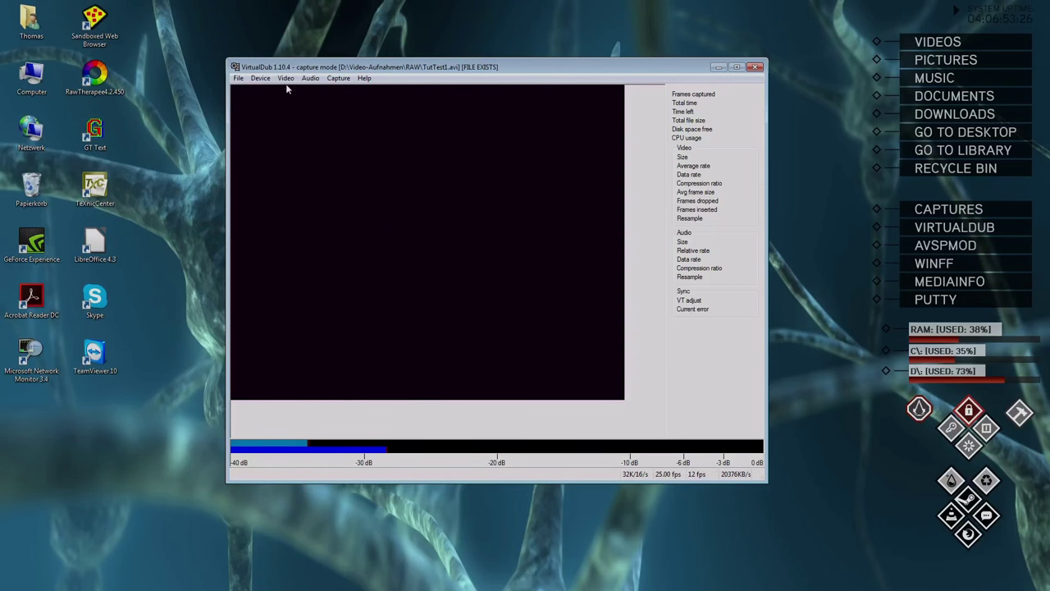
Keep the capture frame rate at 25 fps and set audio to 44.1 kHz 16-bit stereo
click(286, 78)
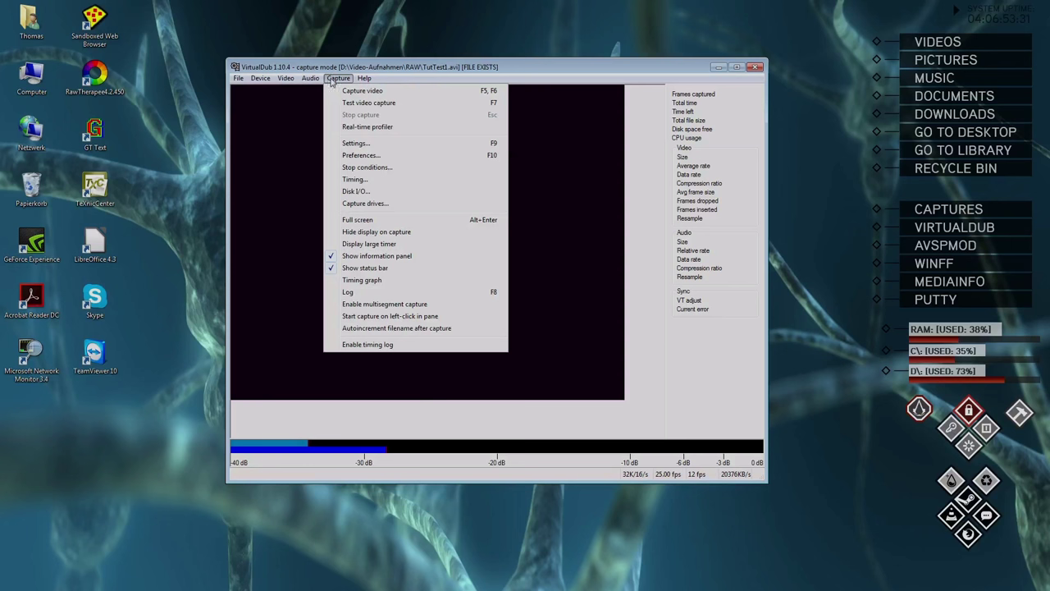
click(353, 149)
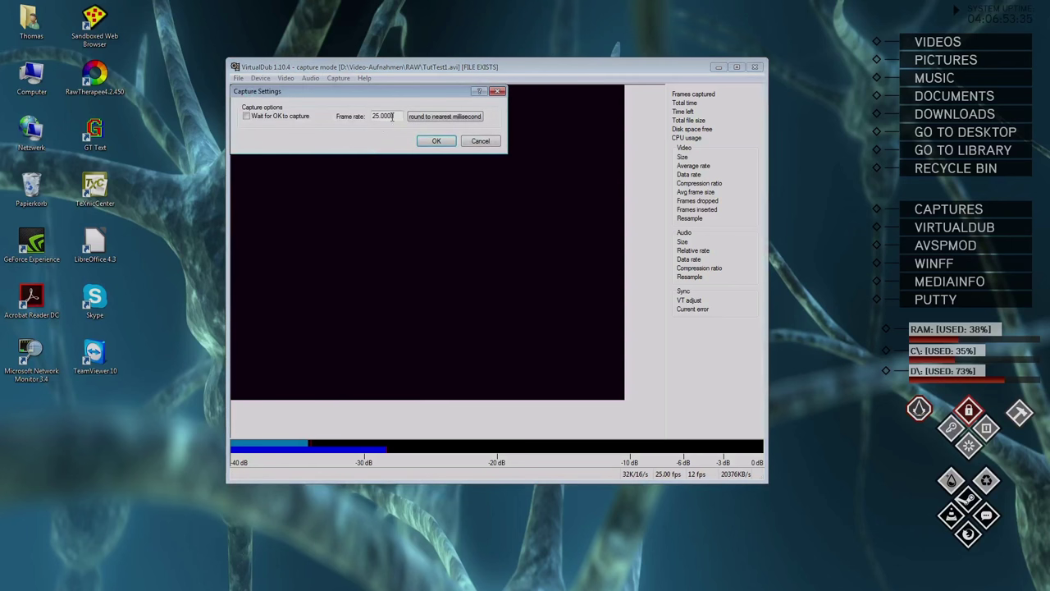
drag(392, 116, 363, 118)
click(437, 142)
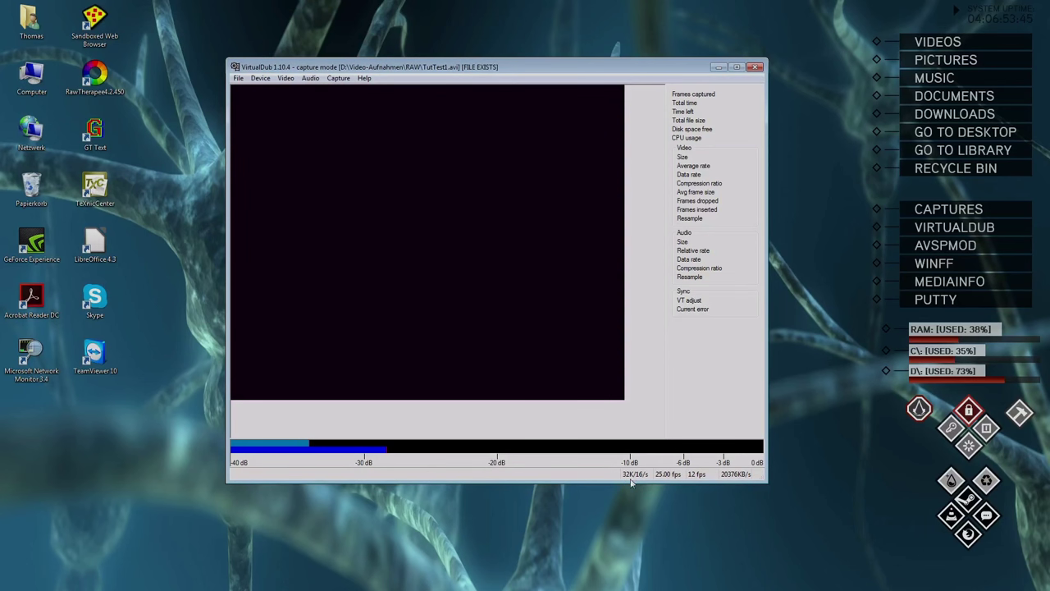
click(632, 476)
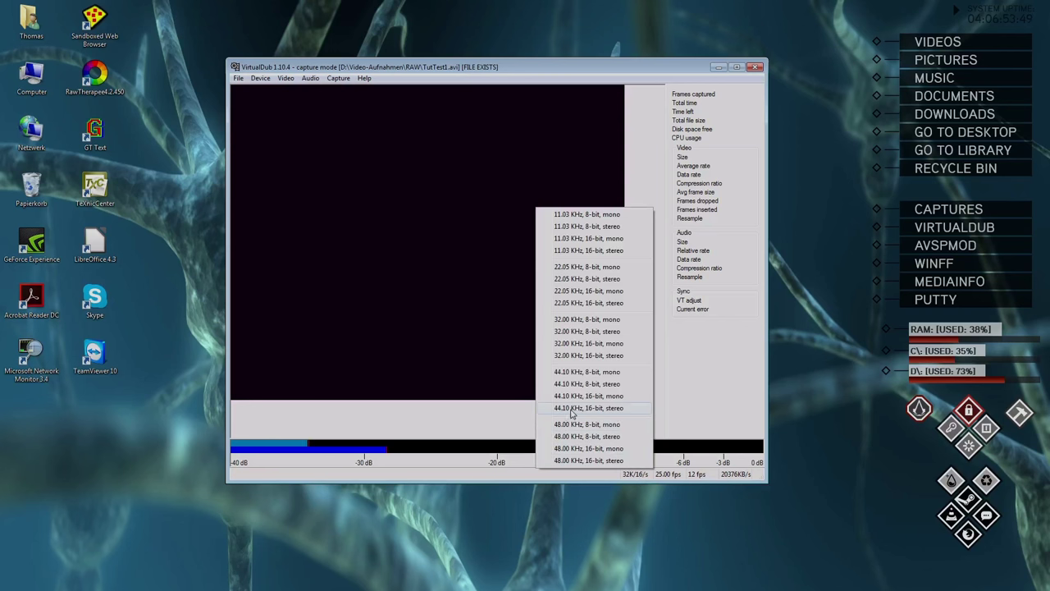
click(575, 415)
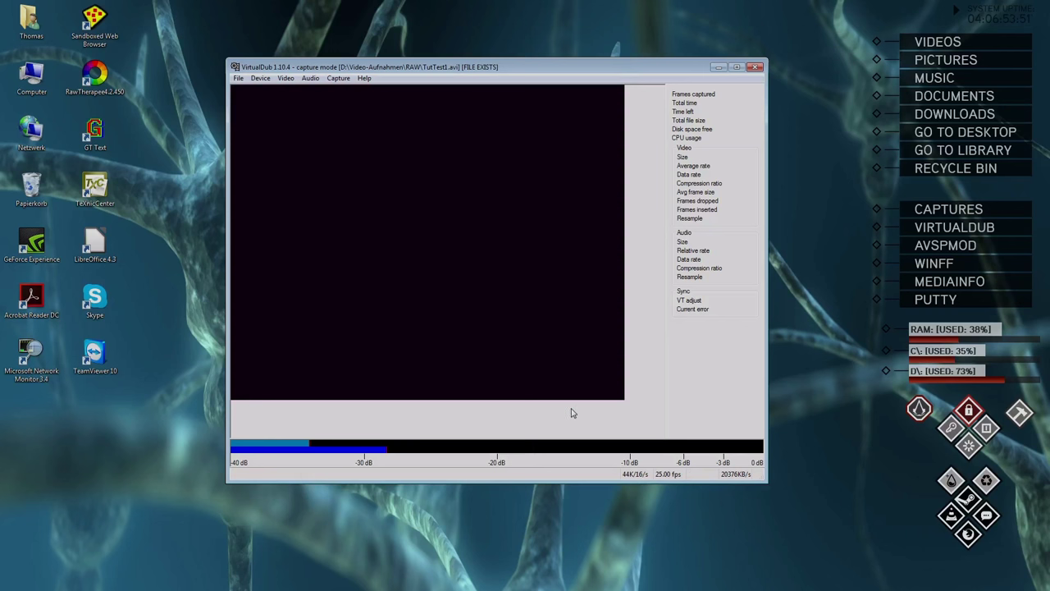
Start capturing video to TutTest1.avi, then stop after about 19 seconds (228 frames)
click(340, 79)
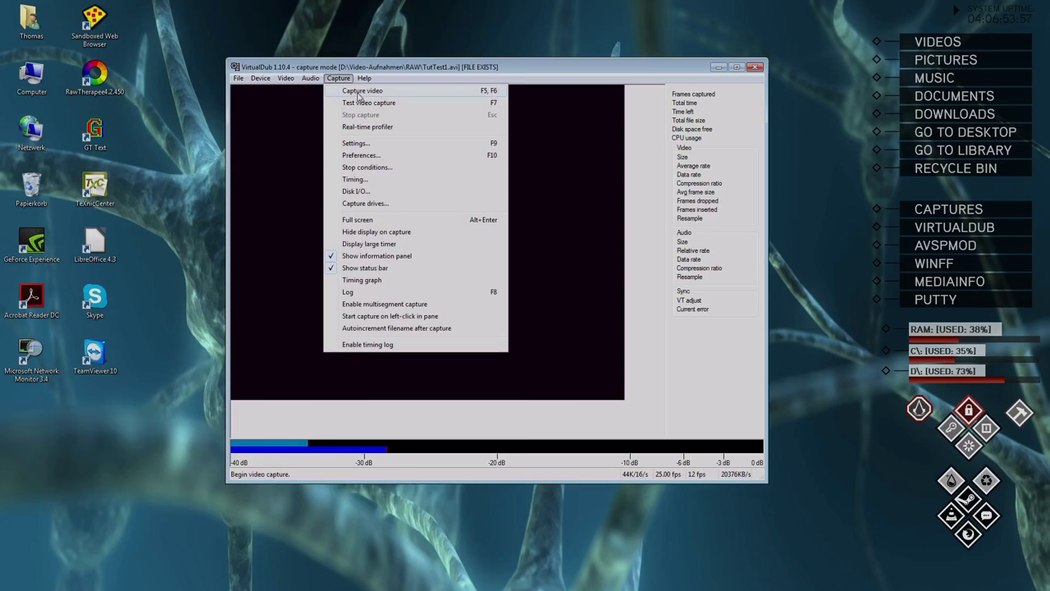
click(381, 97)
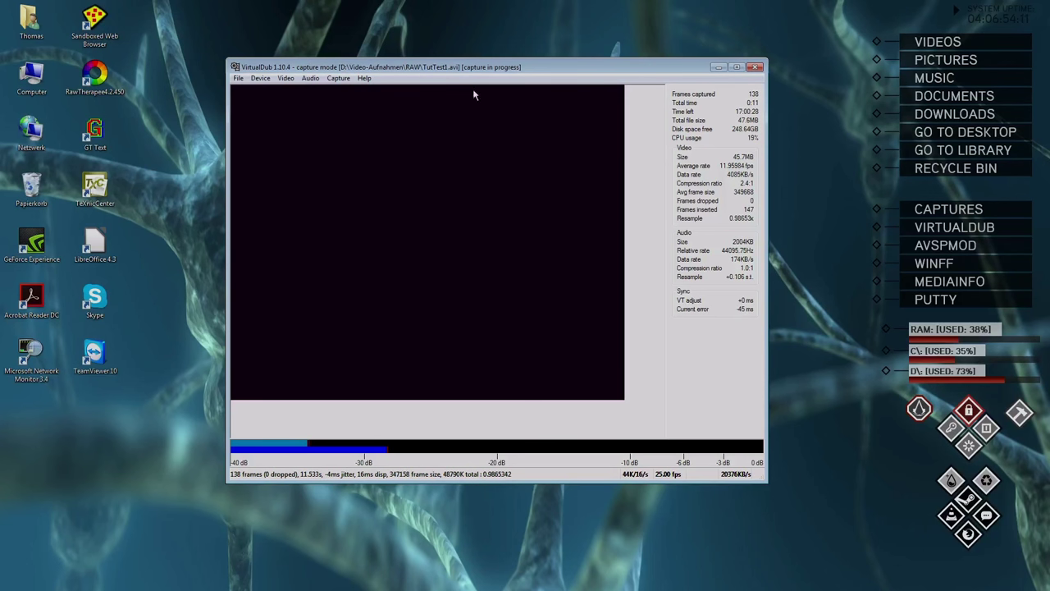
click(336, 79)
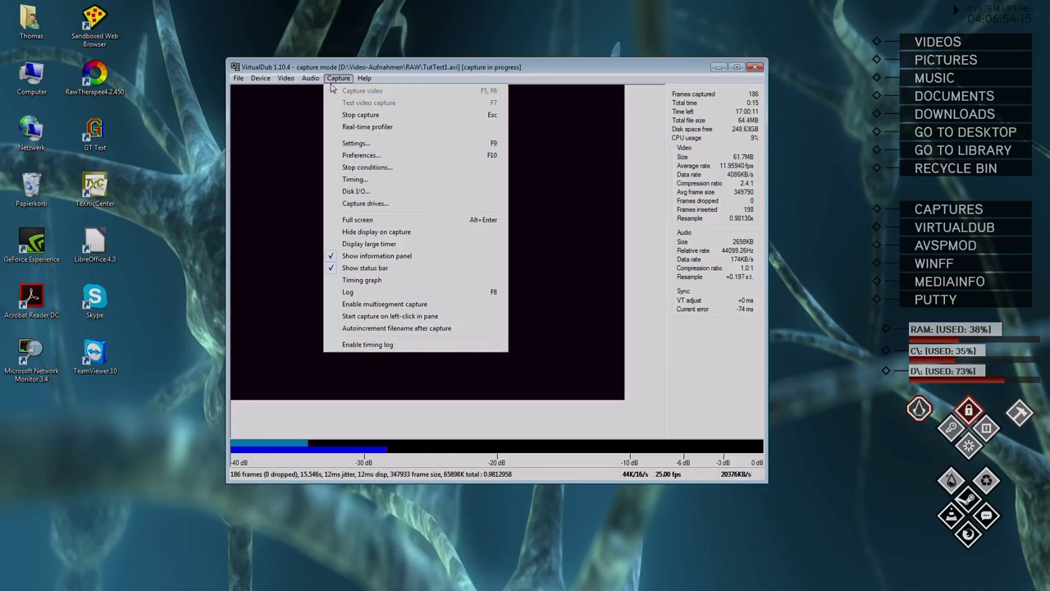
click(374, 117)
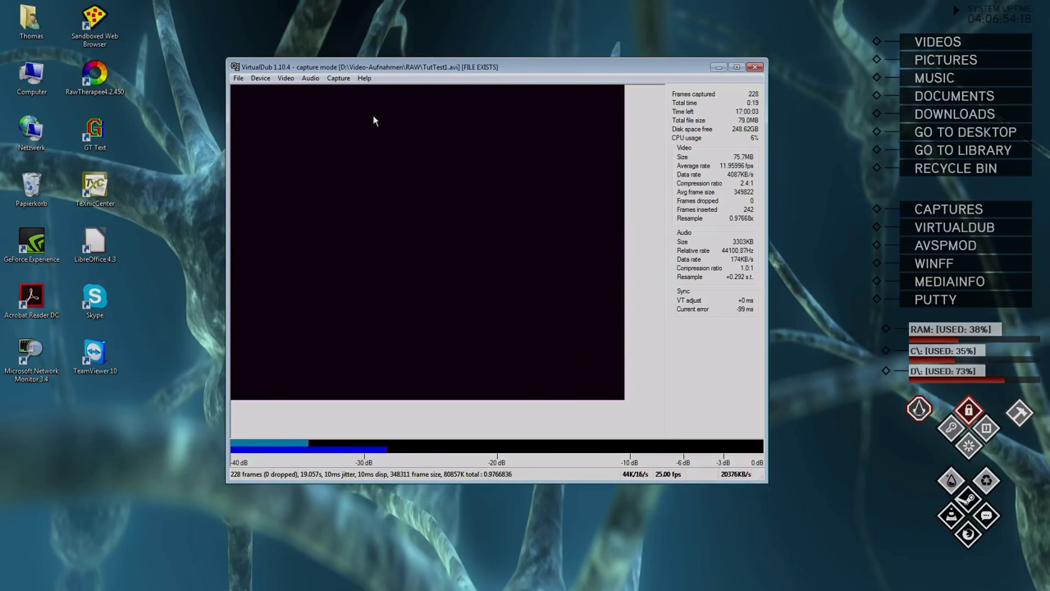